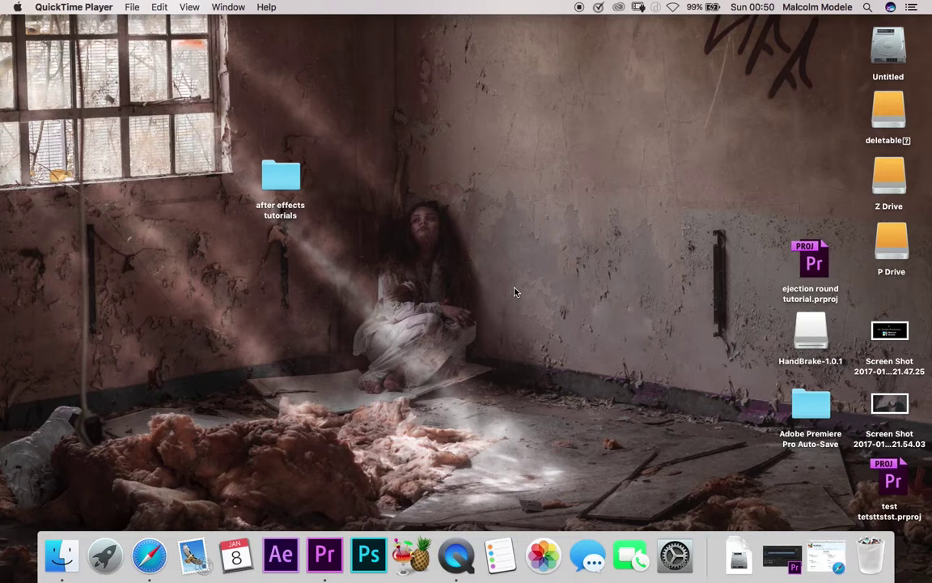
Step: Show QuickTime's recent-movies Dock menu, then close it by clicking the desktop
right_click(456, 556)
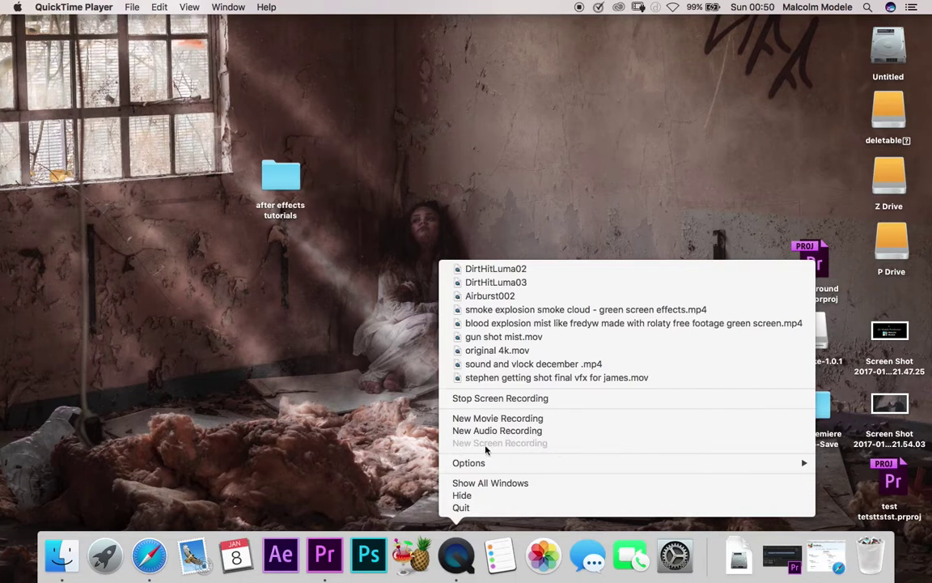
left_click(437, 176)
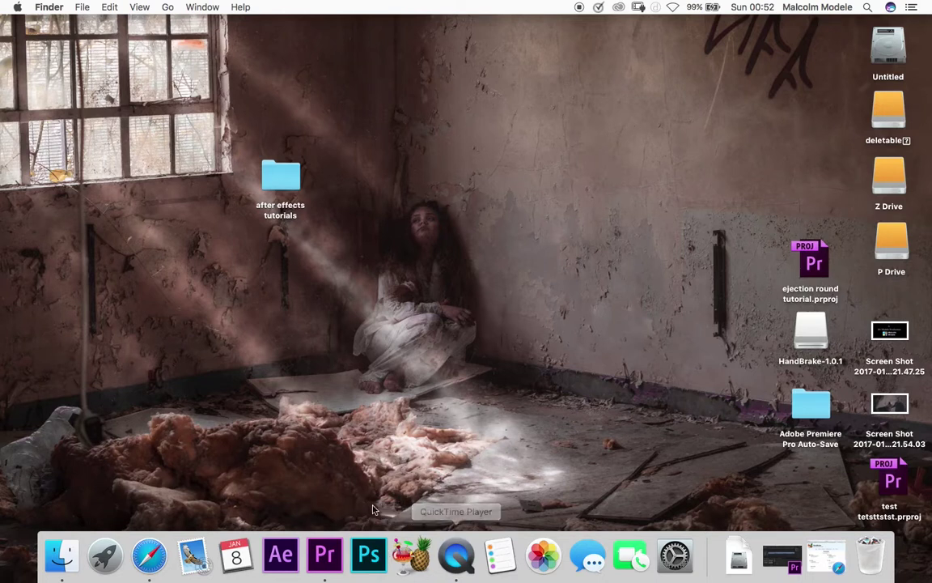
left_click(675, 555)
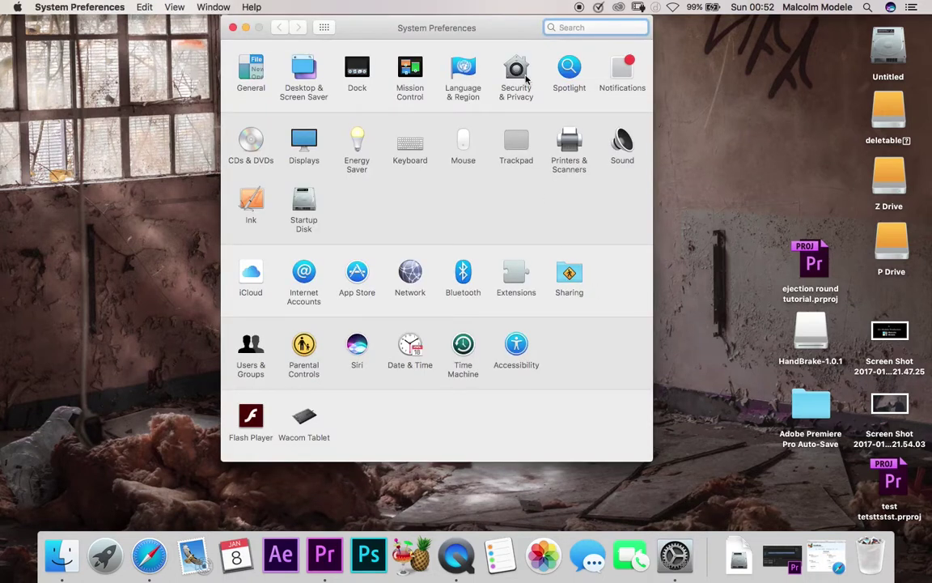
left_click(508, 89)
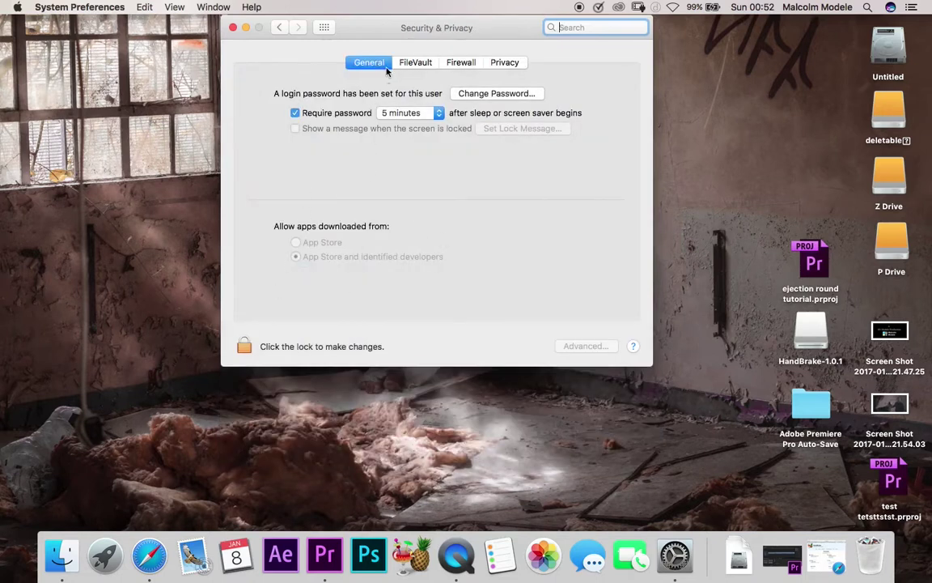
left_click(261, 346)
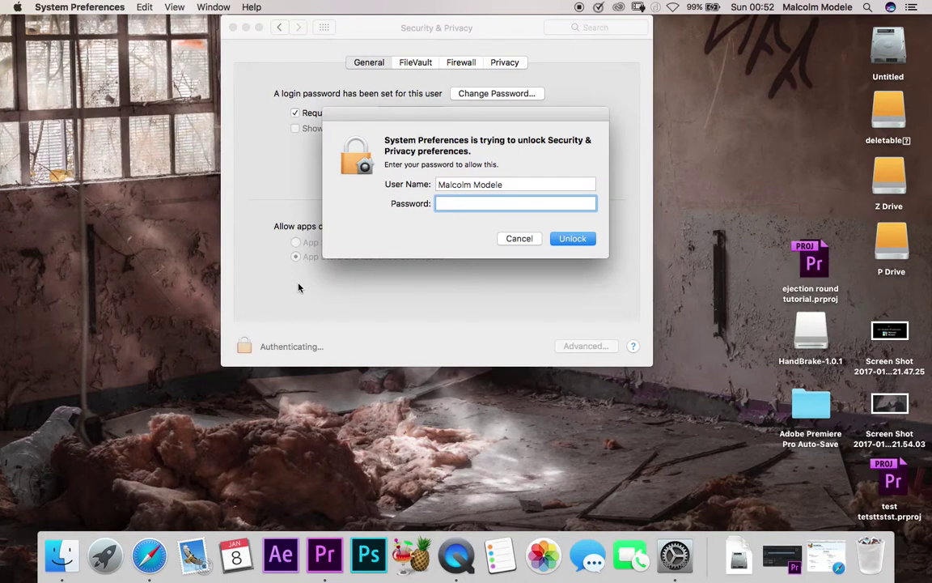
type("•••")
key("BackSpace")
key("BackSpace")
key("BackSpace")
type("•••••")
key("Return")
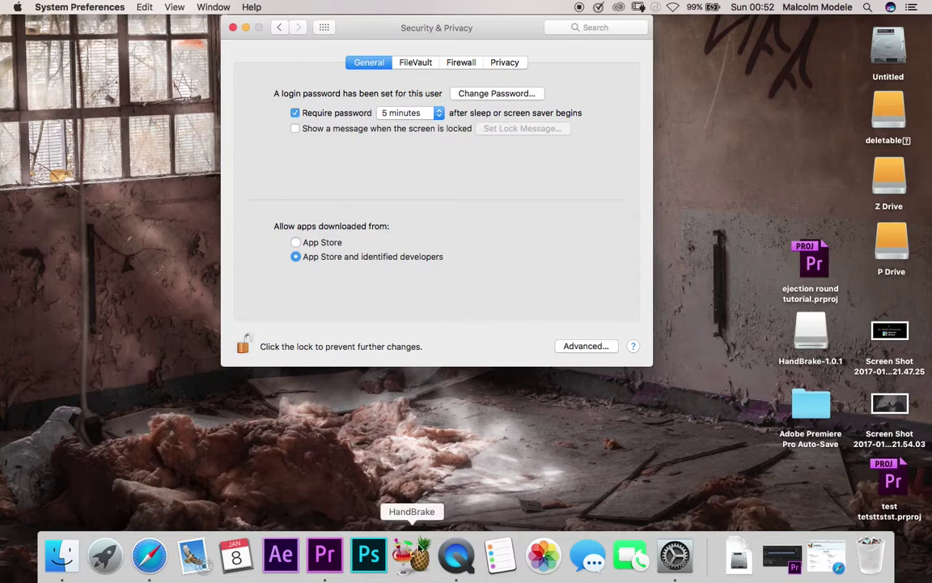
left_click(243, 343)
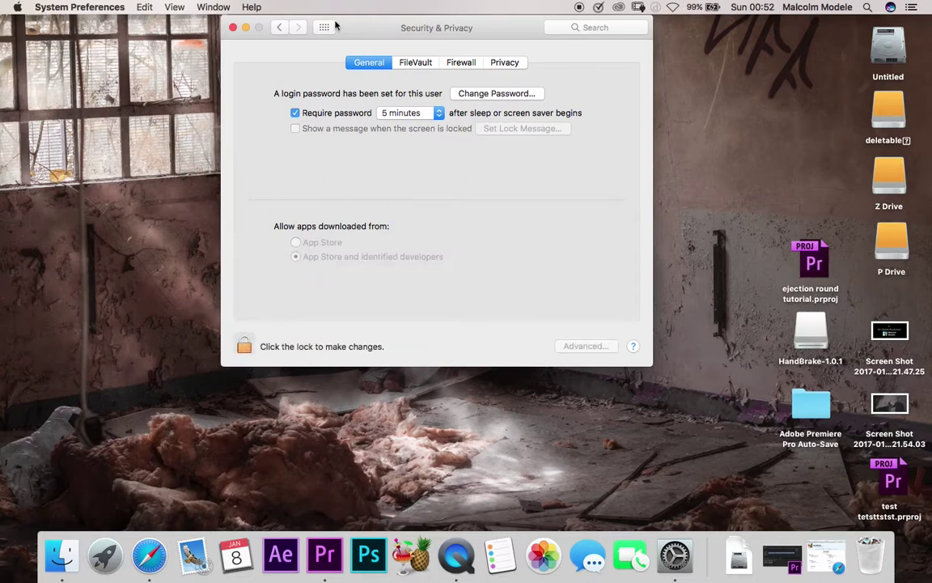
left_click(233, 28)
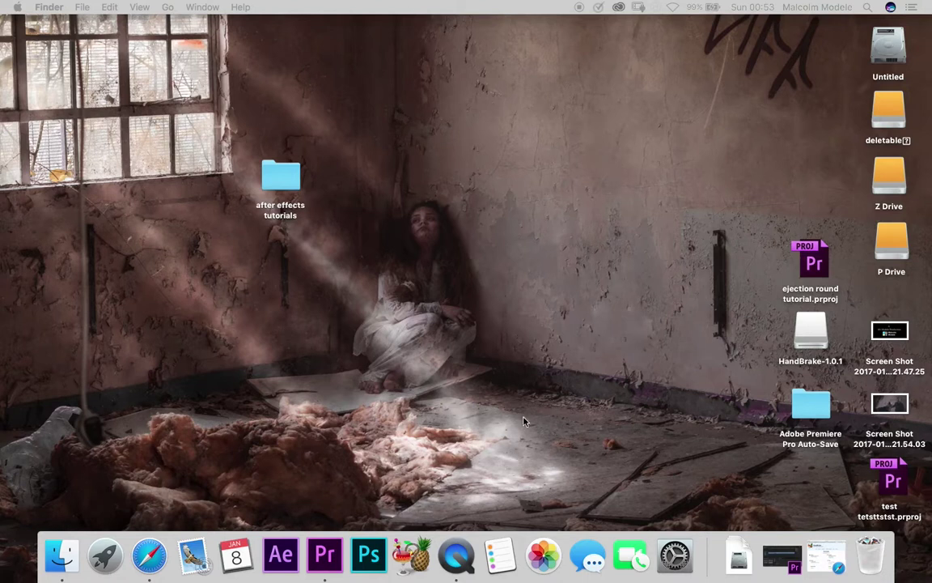
Step: Remove the old HandBrake icon from the Dock via Options > Remove from Dock, then check recent downloads
right_click(413, 560)
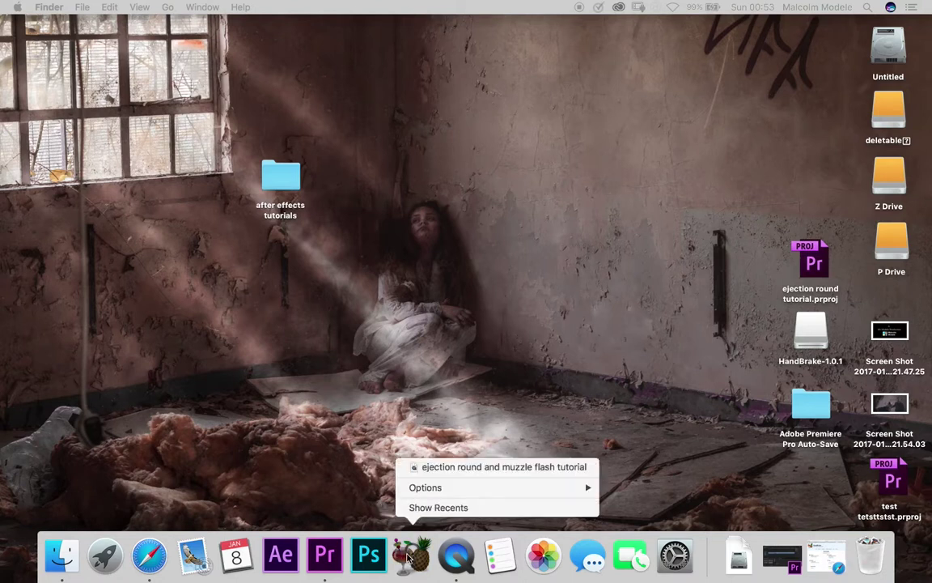
left_click(410, 559)
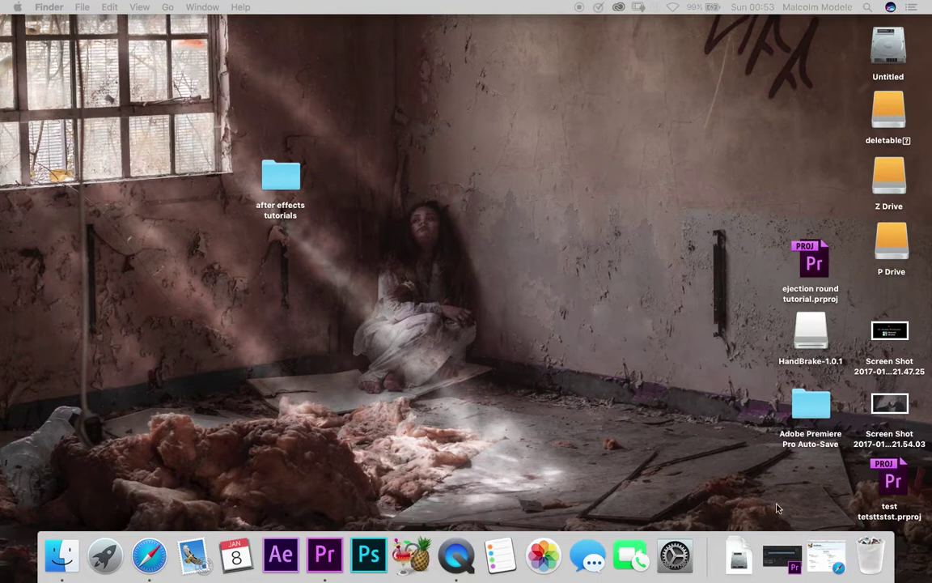
right_click(425, 563)
mouse_move(419, 487)
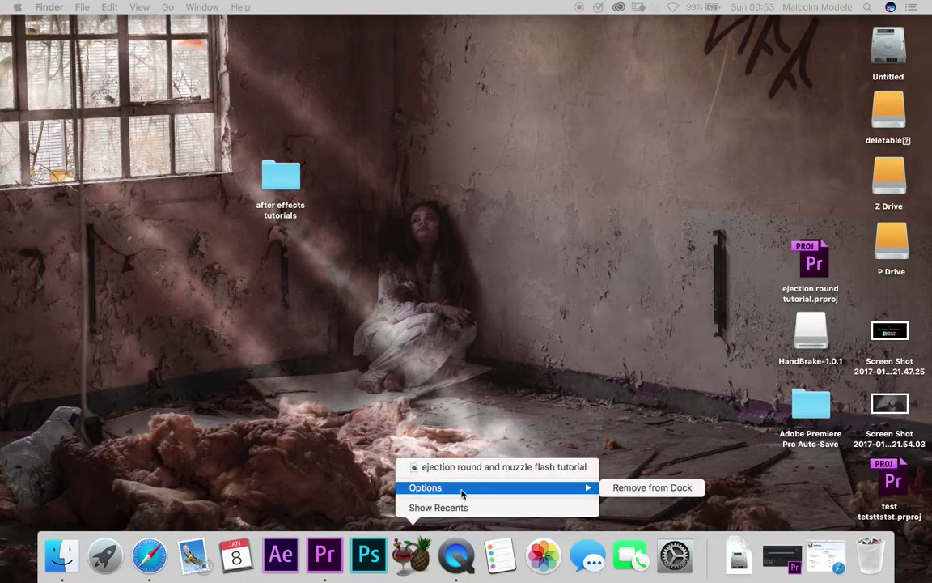
left_click(652, 487)
left_click(725, 556)
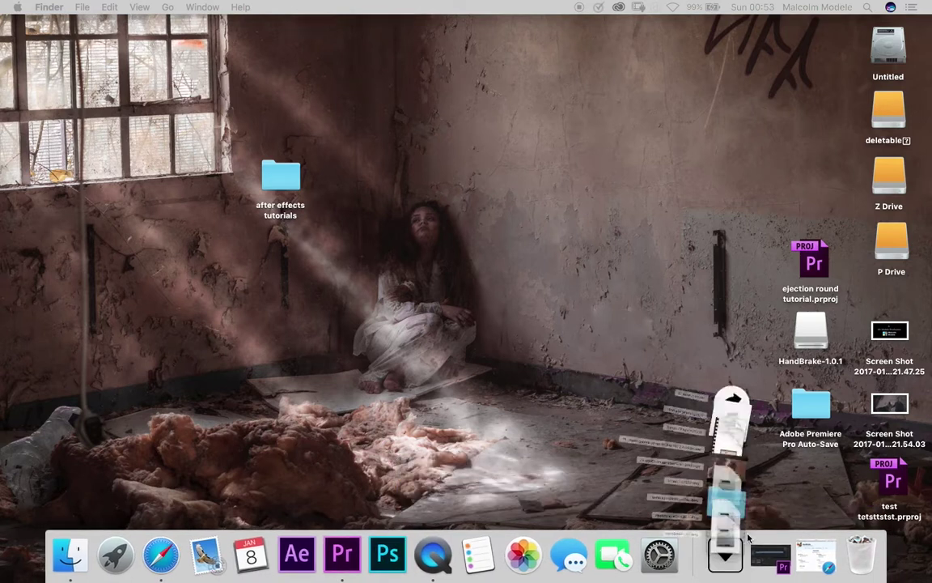
left_click(759, 180)
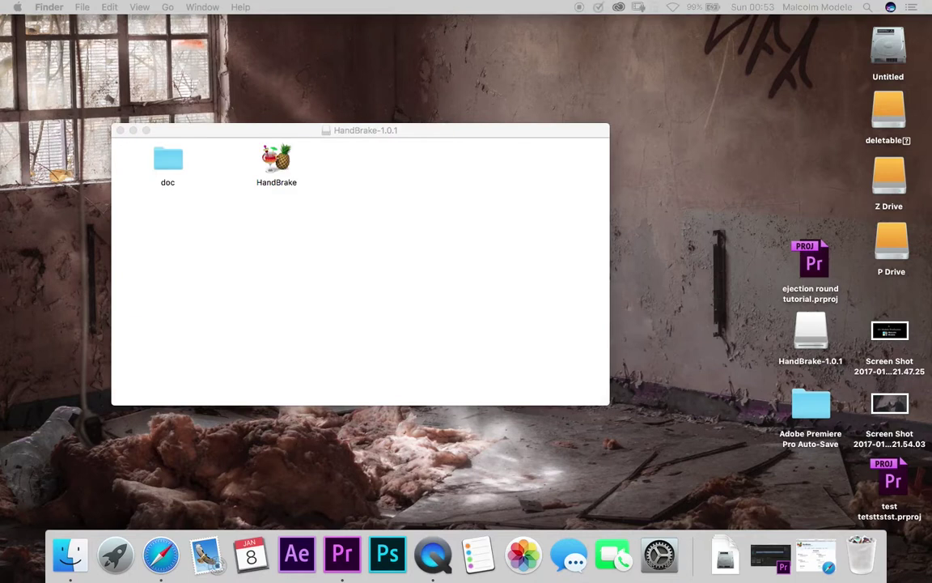
Step: Launch HandBrake from the disk image and load 'ejection round and muzzle flash tutorial.mov' as the source
double_click(275, 160)
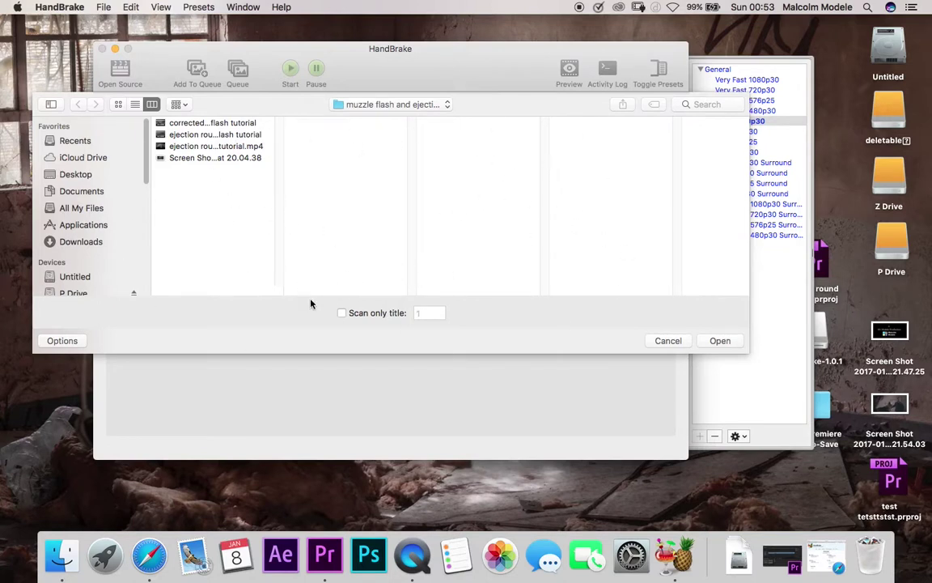
left_click_drag(280, 287, 487, 283)
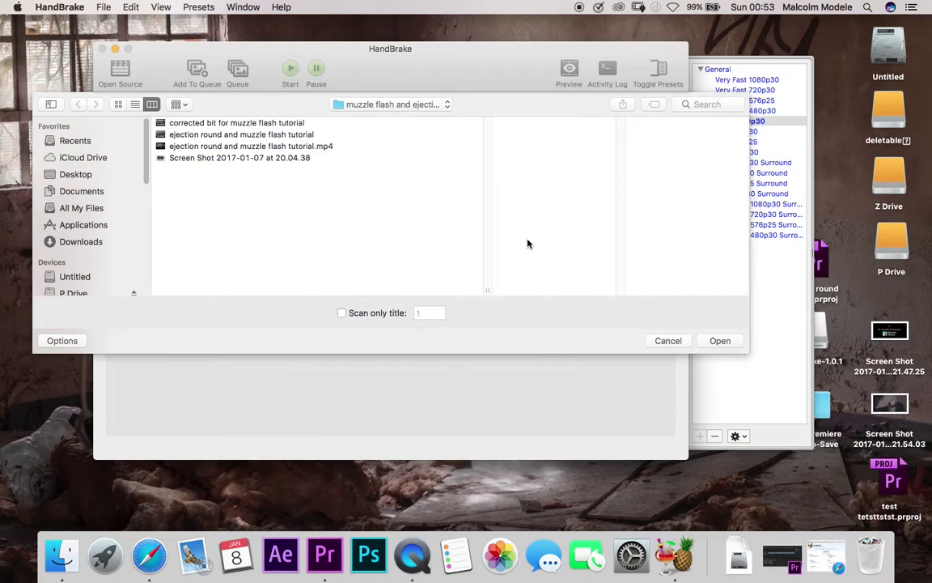
left_click(265, 136)
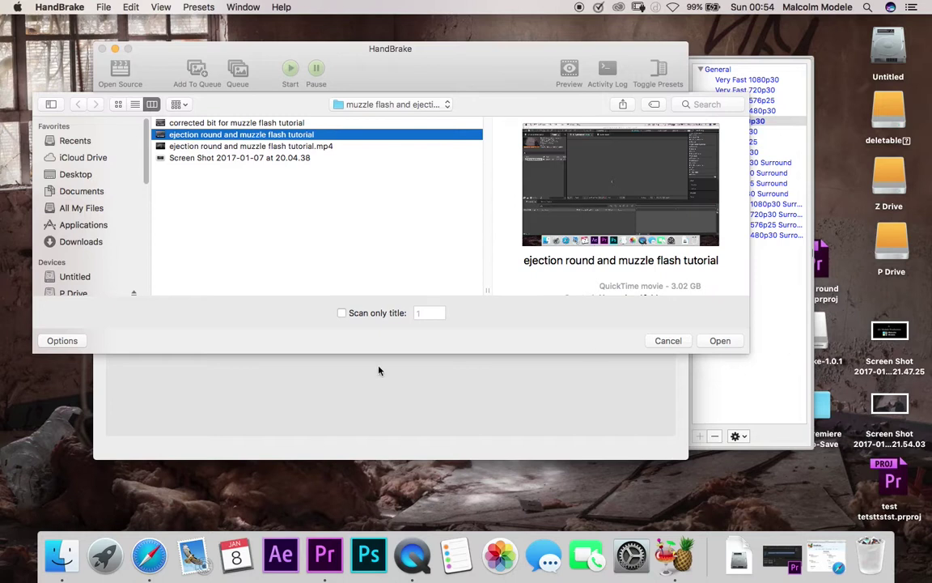
mouse_move(615, 180)
left_click(719, 340)
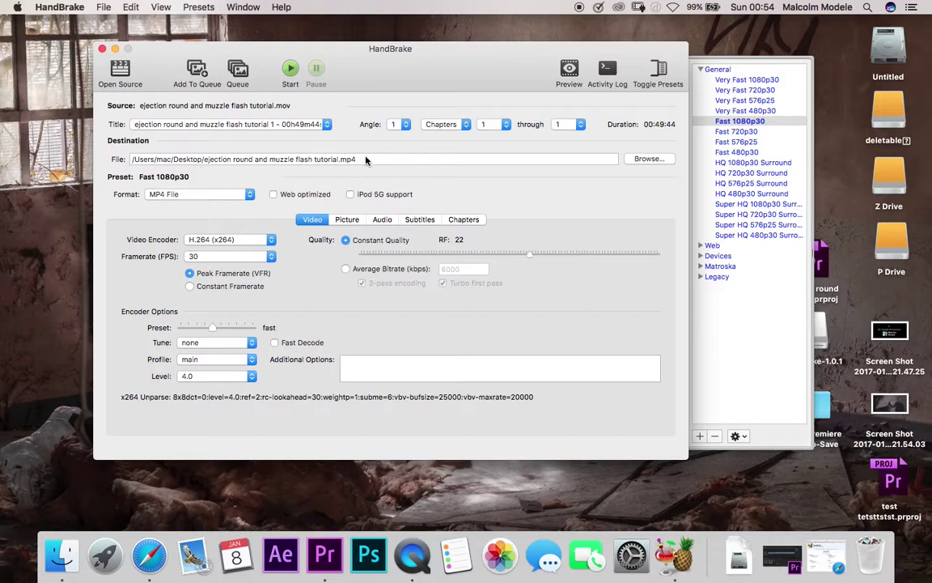
Step: Append ' hb' to the output file name, keeping MP4 File as the container
left_click(339, 158)
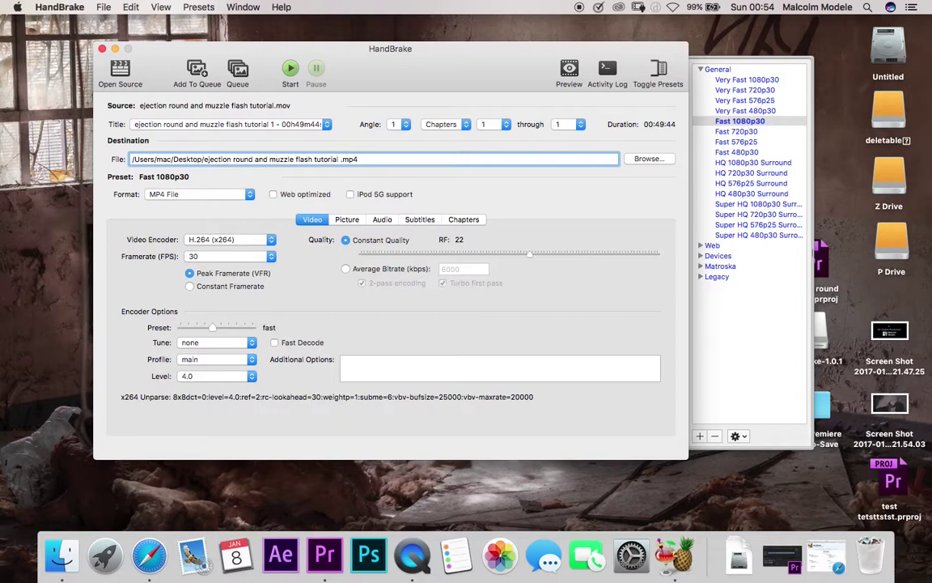
type("hb")
left_click(249, 194)
left_click(375, 159)
Step: Set a constant frame rate of 25 (PAL Film/Video) fps
left_click(190, 287)
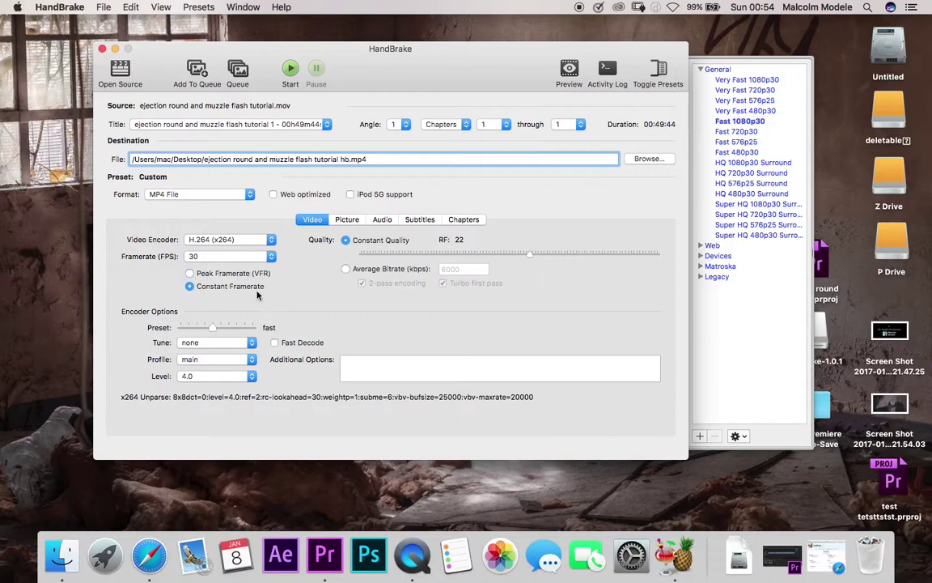
left_click(272, 257)
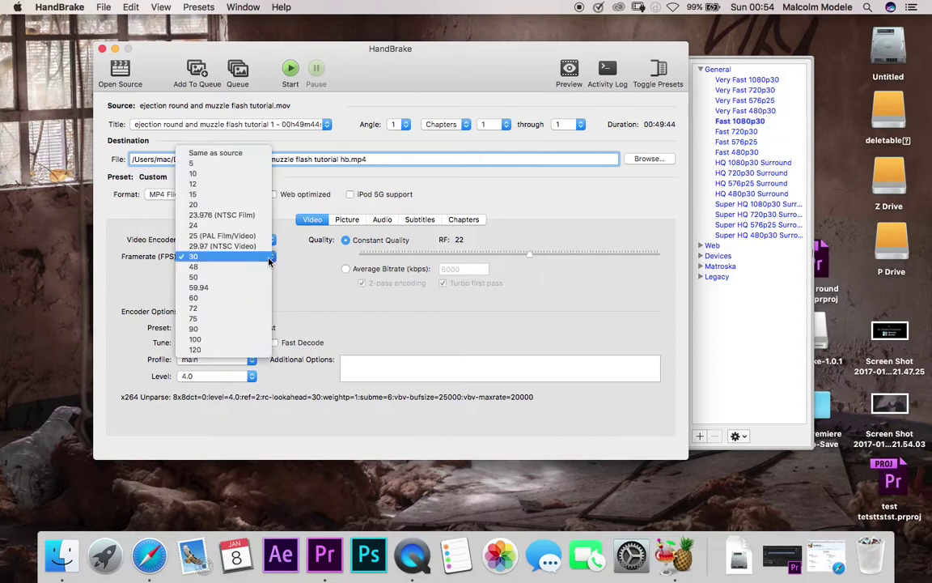
left_click(215, 236)
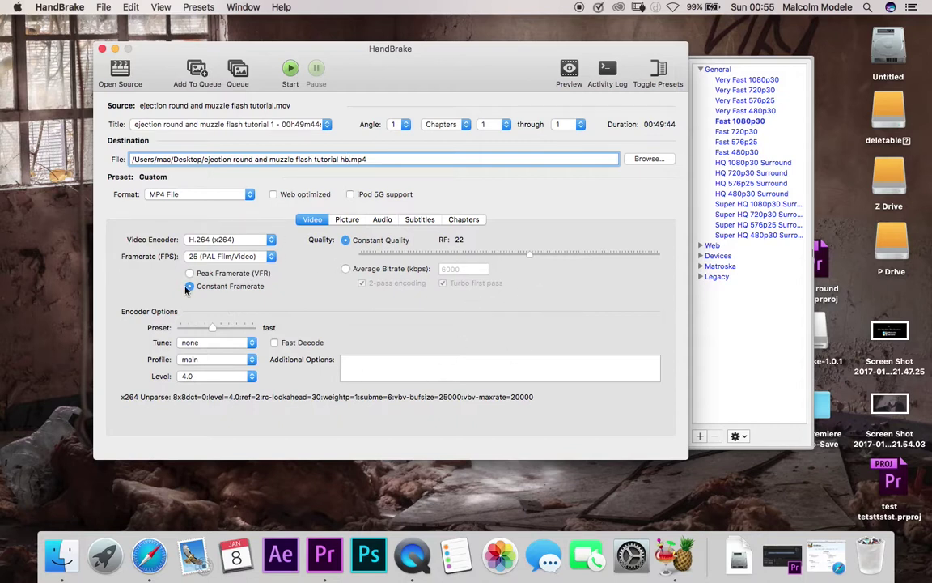
Step: Start encoding 'ejection round and muzzle flash tutorial hb.mp4' at constant 25 fps
left_click(289, 68)
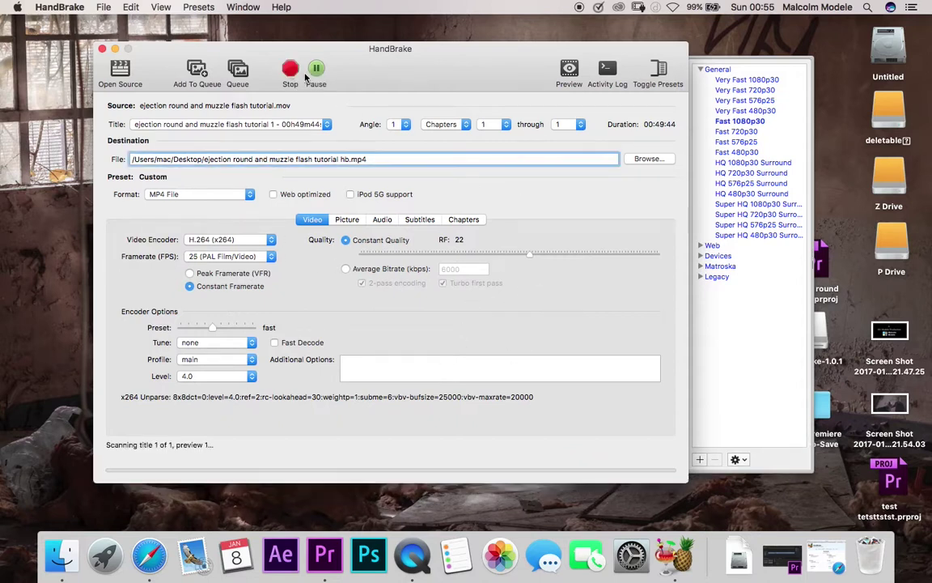